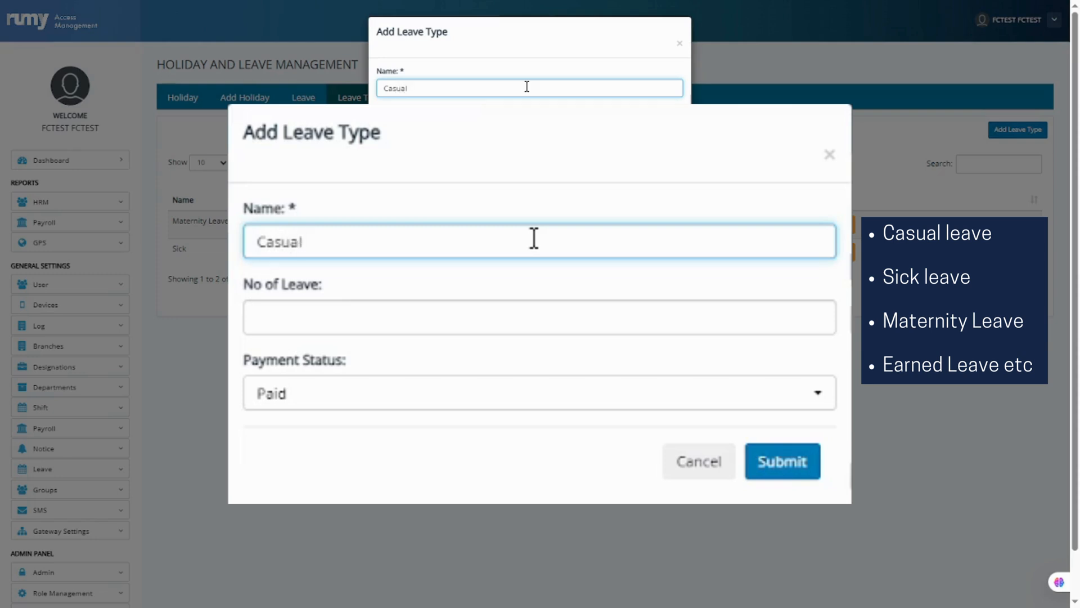
Save the Casual leave type as Paid with 10 days of leave, confirming the addition.
{"action": "left_click", "coordinate": [519, 323]}
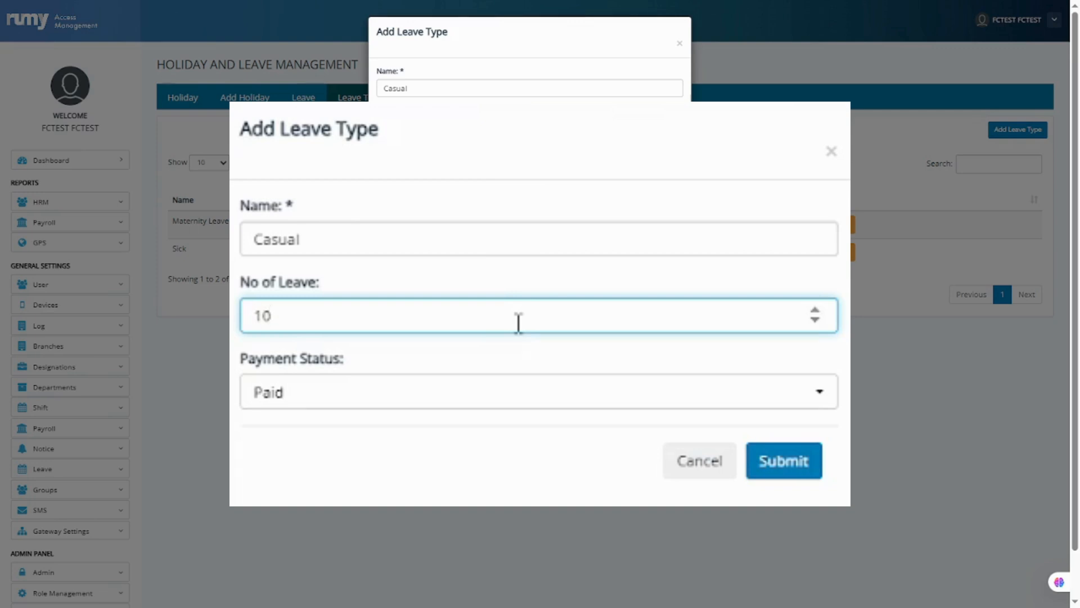
{"action": "left_click", "coordinate": [528, 396]}
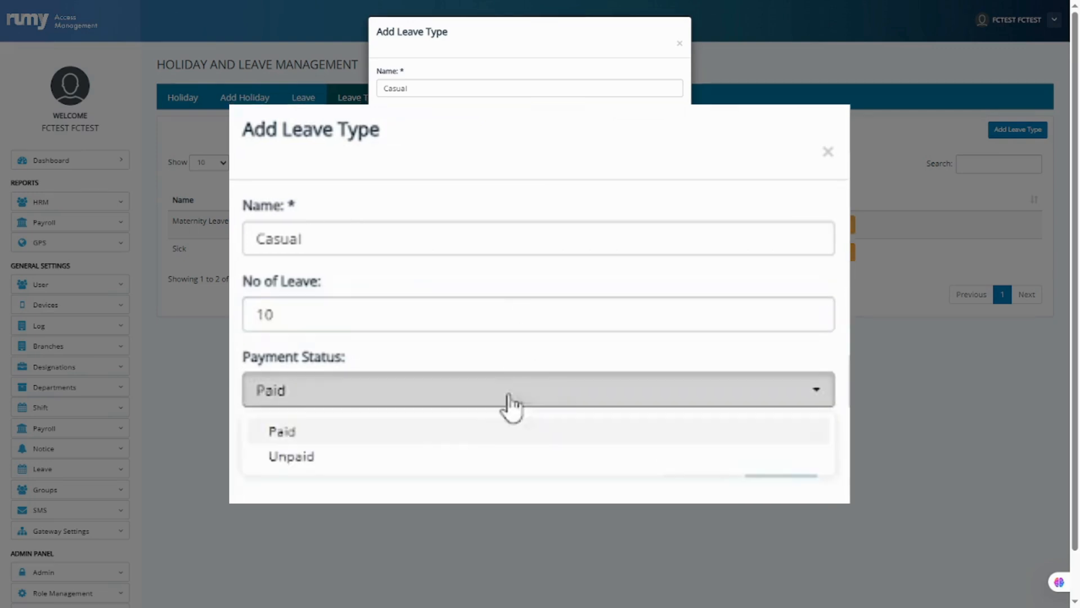
{"action": "left_click", "coordinate": [382, 431]}
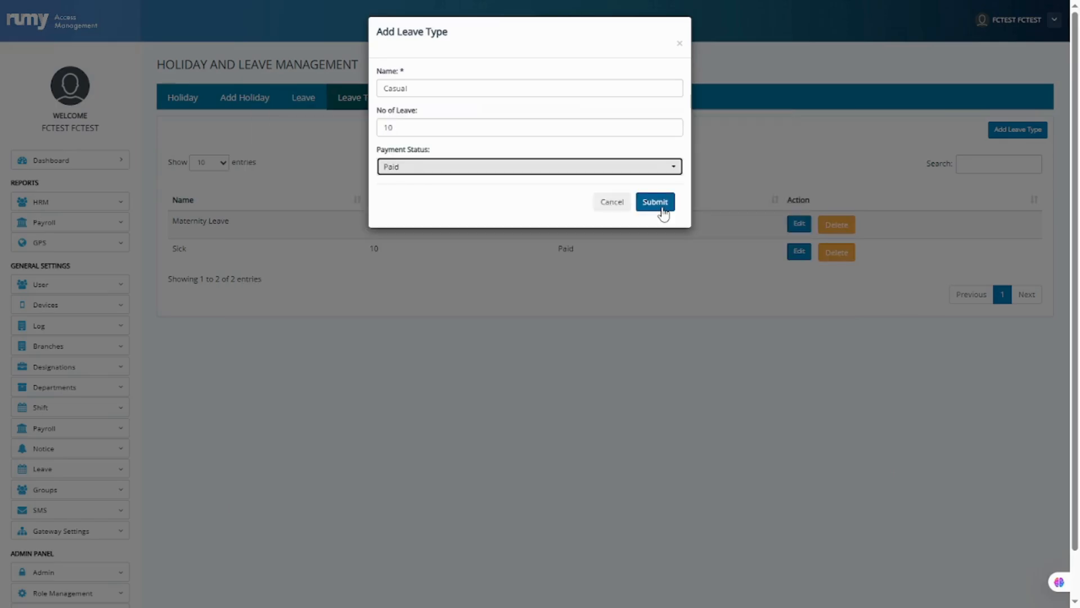
{"action": "left_click", "coordinate": [793, 472]}
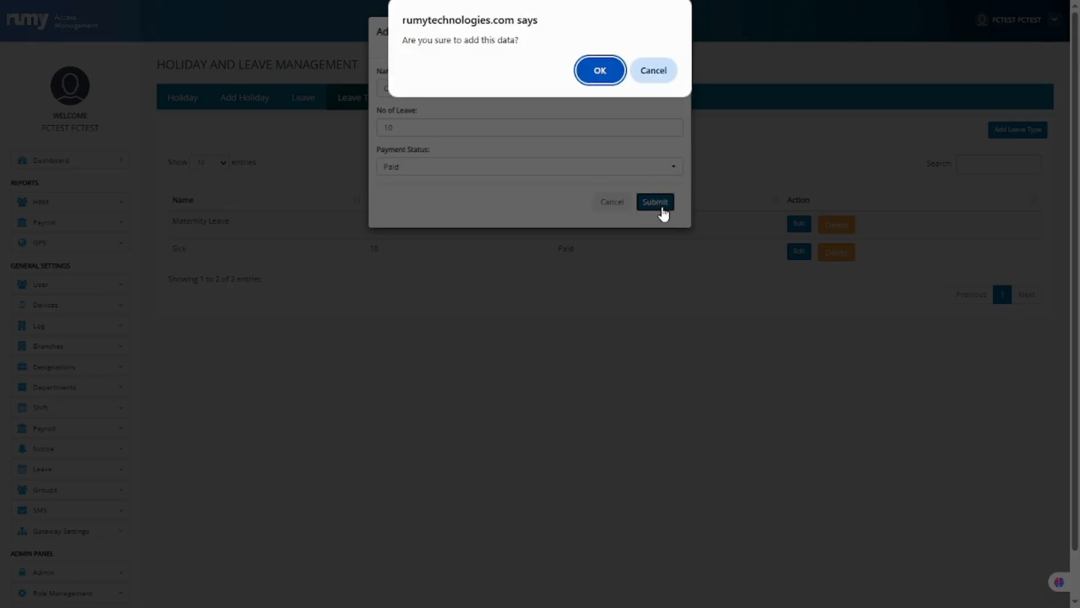
{"action": "left_click", "coordinate": [599, 70]}
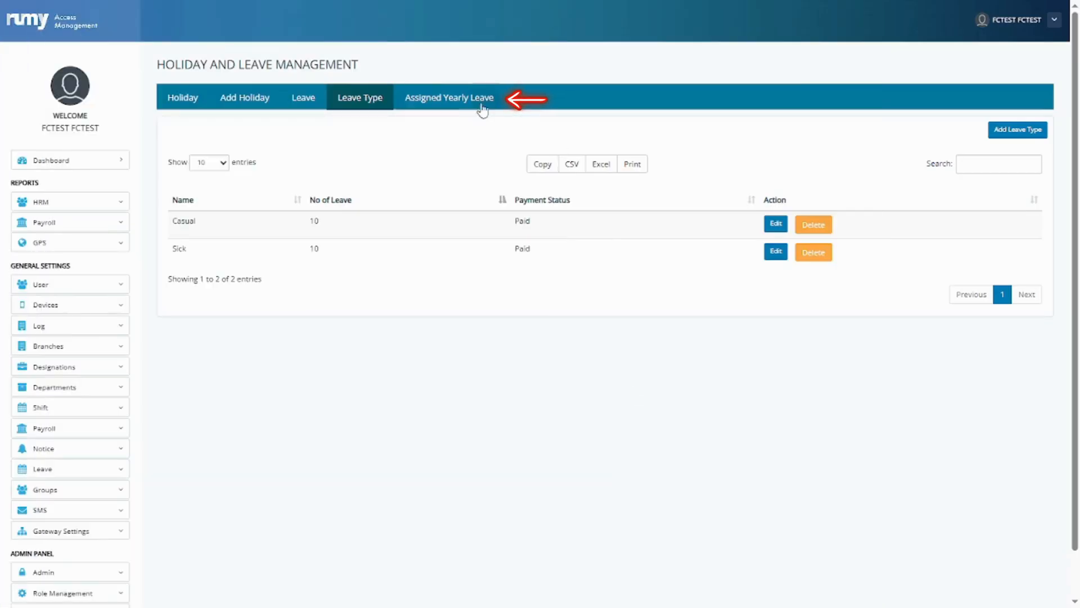
Start a new yearly leave assignment for Casual leave, assigned designation-wise.
{"action": "left_click", "coordinate": [442, 102]}
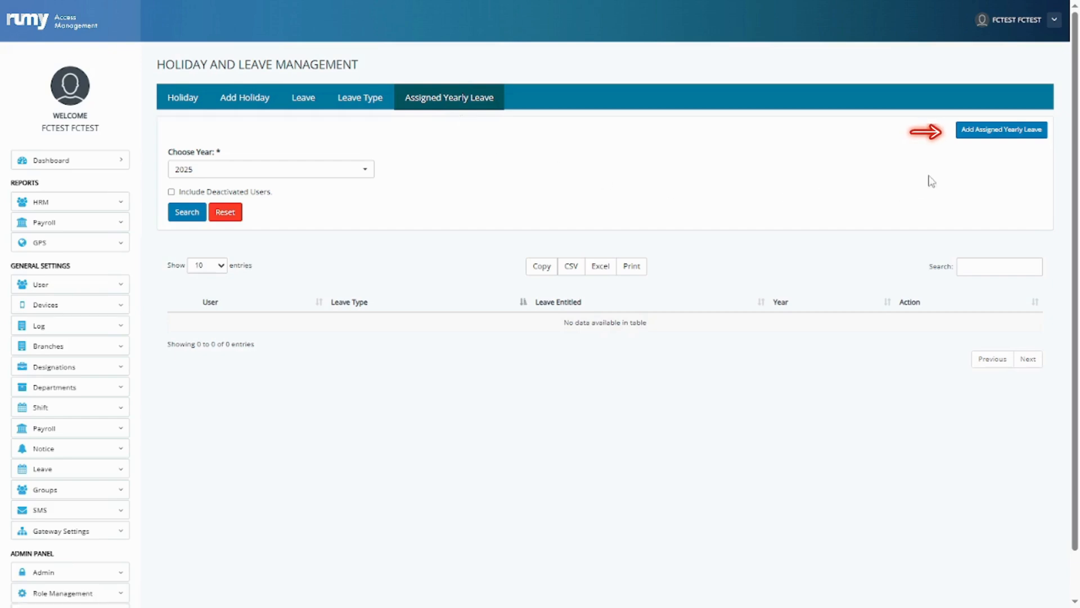
{"action": "left_click", "coordinate": [980, 135]}
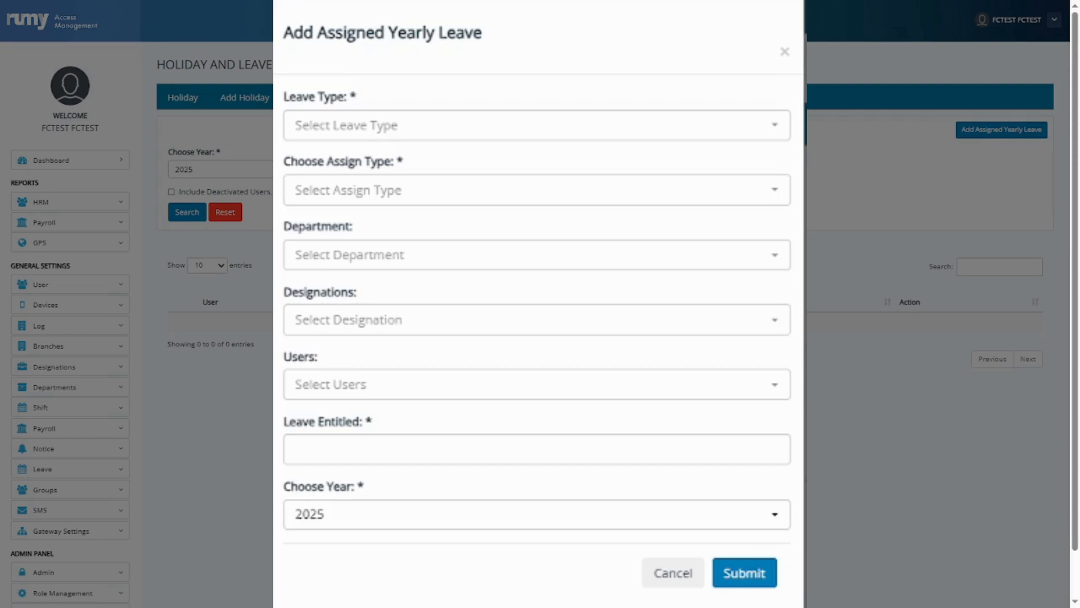
{"action": "left_click", "coordinate": [579, 146]}
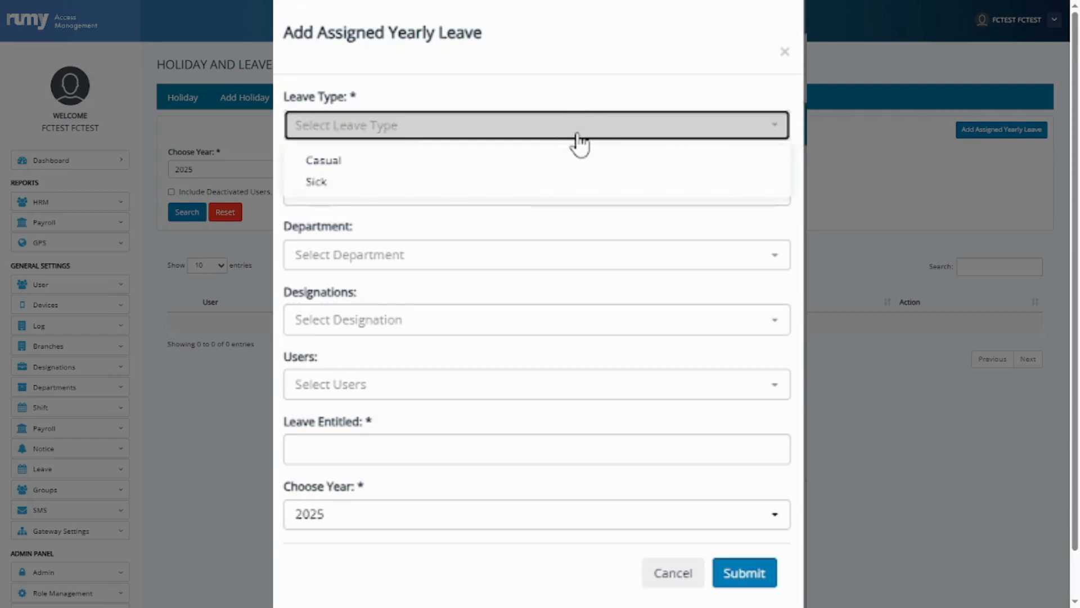
{"action": "left_click", "coordinate": [524, 161]}
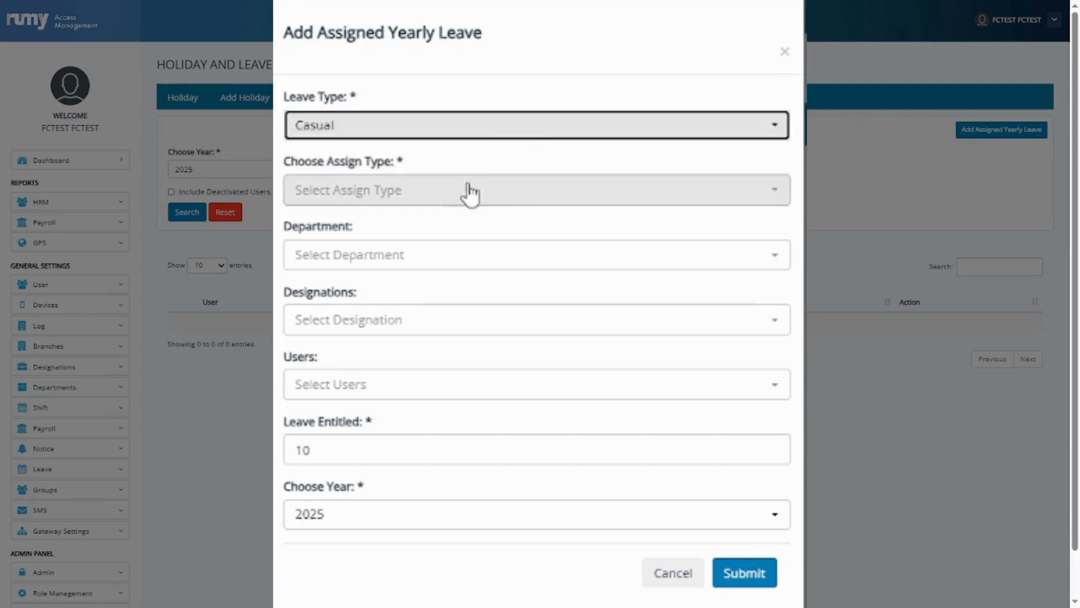
{"action": "left_click", "coordinate": [381, 207]}
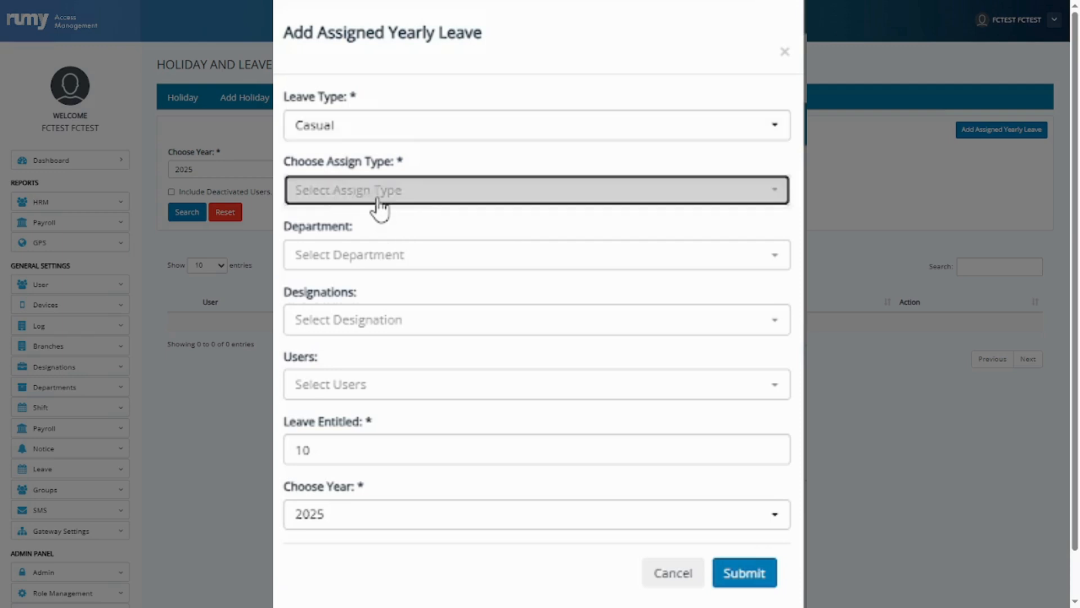
{"action": "left_click", "coordinate": [377, 226]}
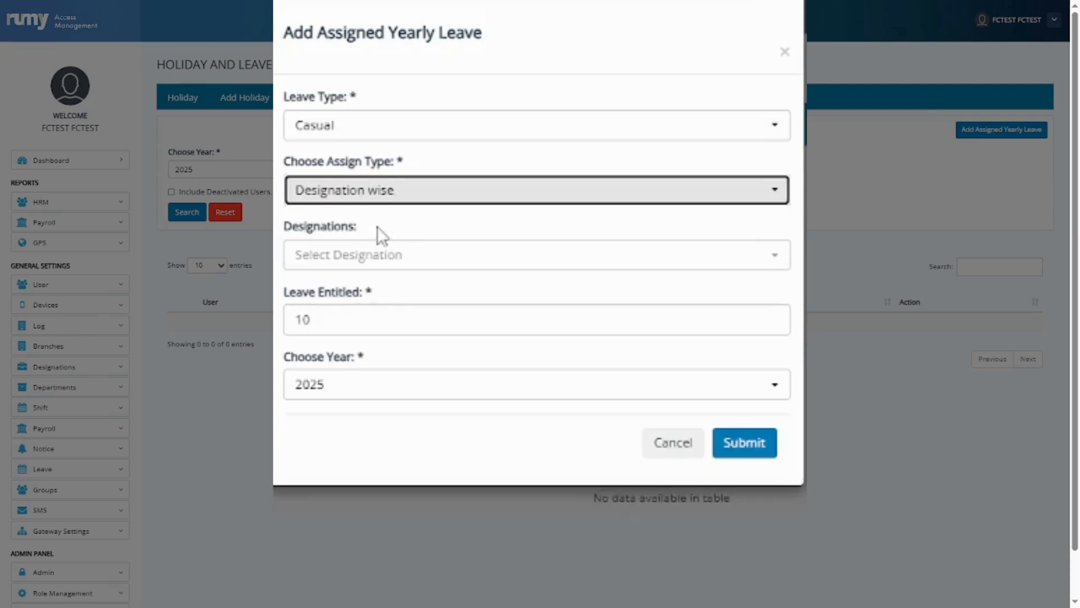
Choose the Manager designation with 10 entitled days for 2025, then submit and confirm.
{"action": "left_click", "coordinate": [472, 276]}
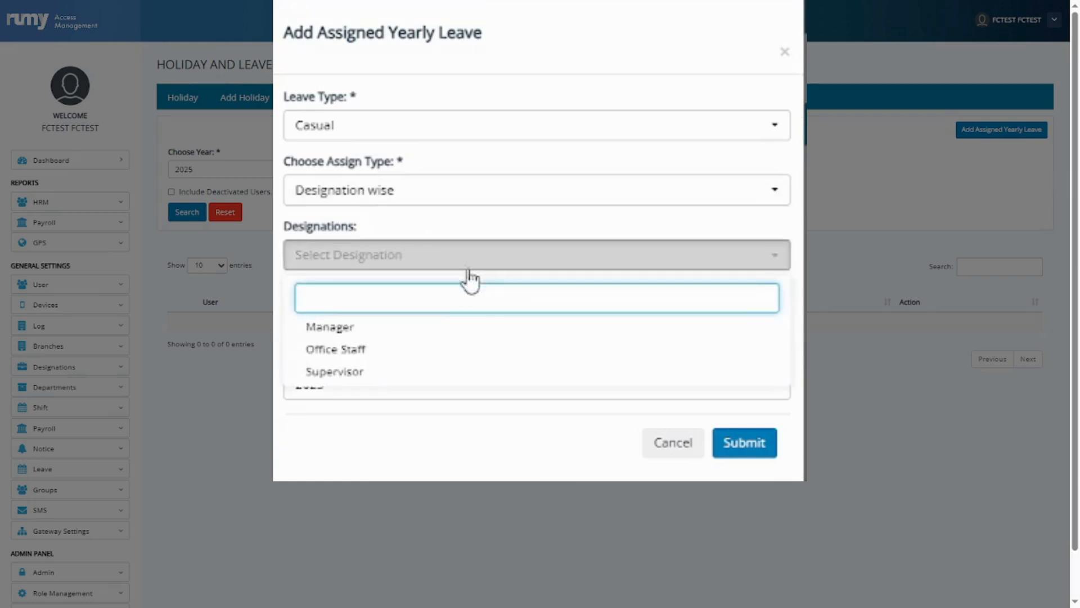
{"action": "left_click", "coordinate": [419, 327]}
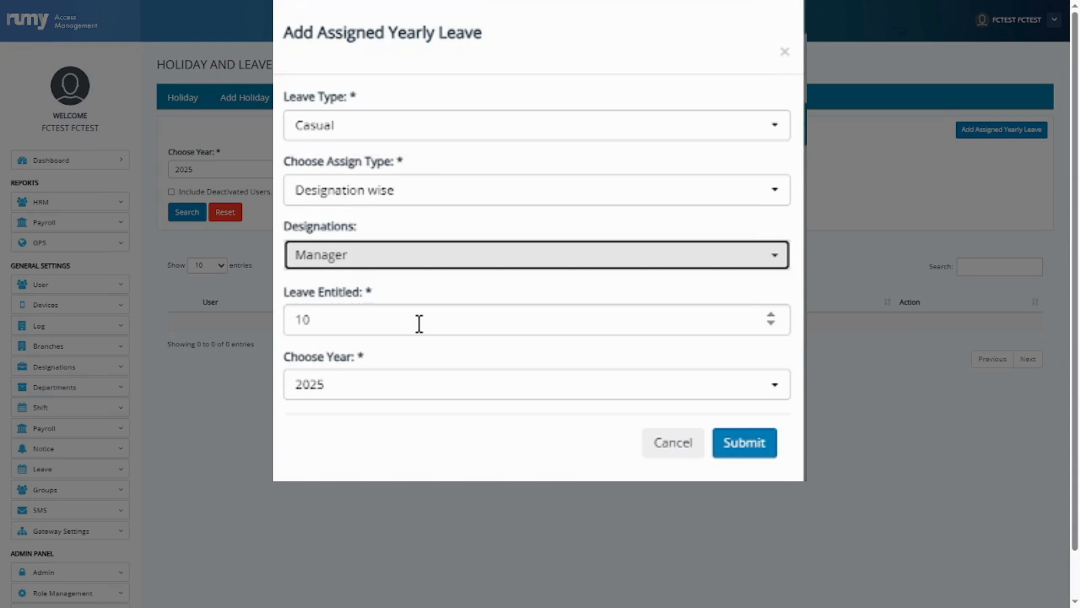
{"action": "left_click", "coordinate": [355, 322]}
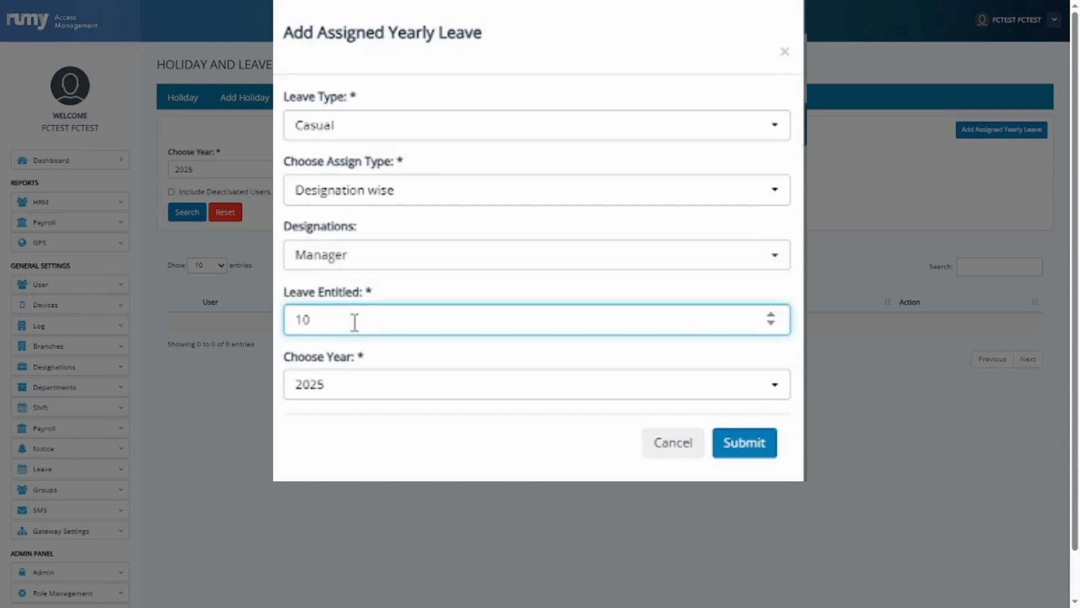
{"action": "left_click", "coordinate": [373, 393]}
{"action": "left_click", "coordinate": [335, 443]}
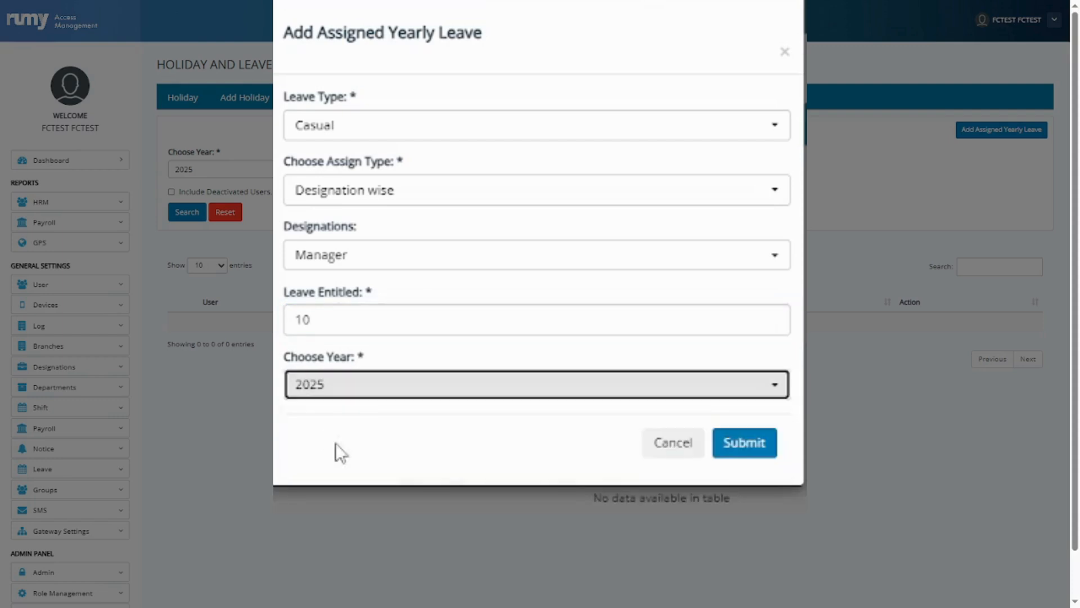
{"action": "left_click", "coordinate": [744, 442]}
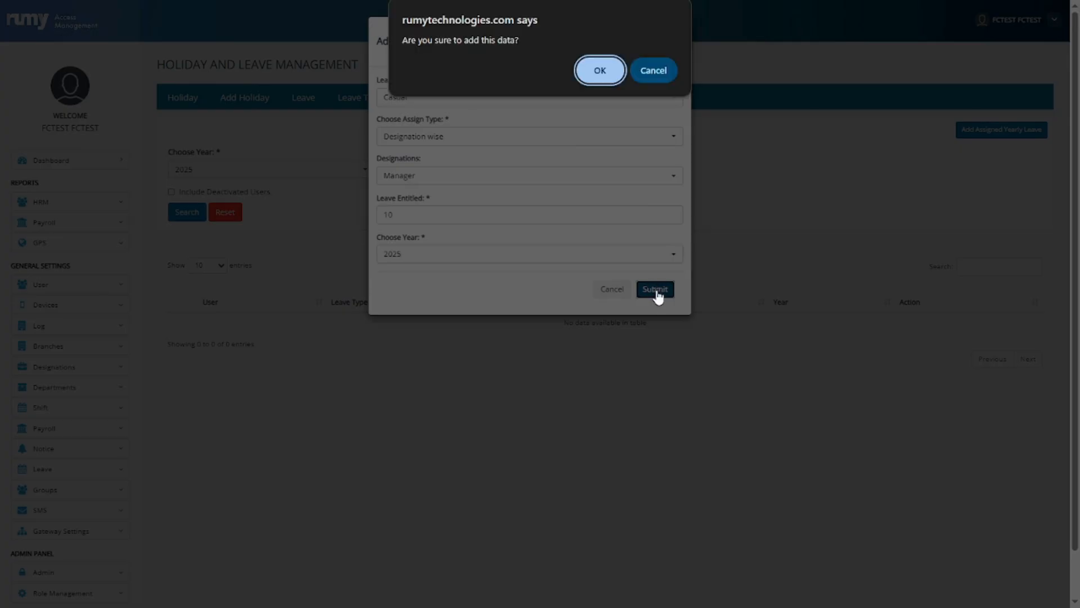
{"action": "left_click", "coordinate": [601, 71]}
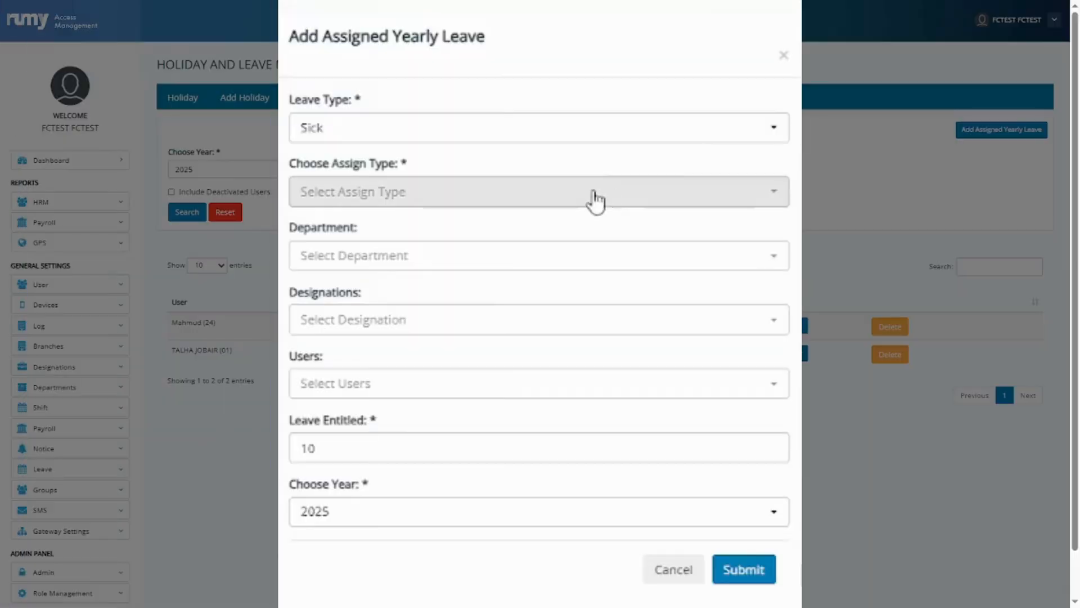
Assign 10 days of Sick leave for 2025 to a single individual user and confirm.
{"action": "left_click", "coordinate": [451, 206]}
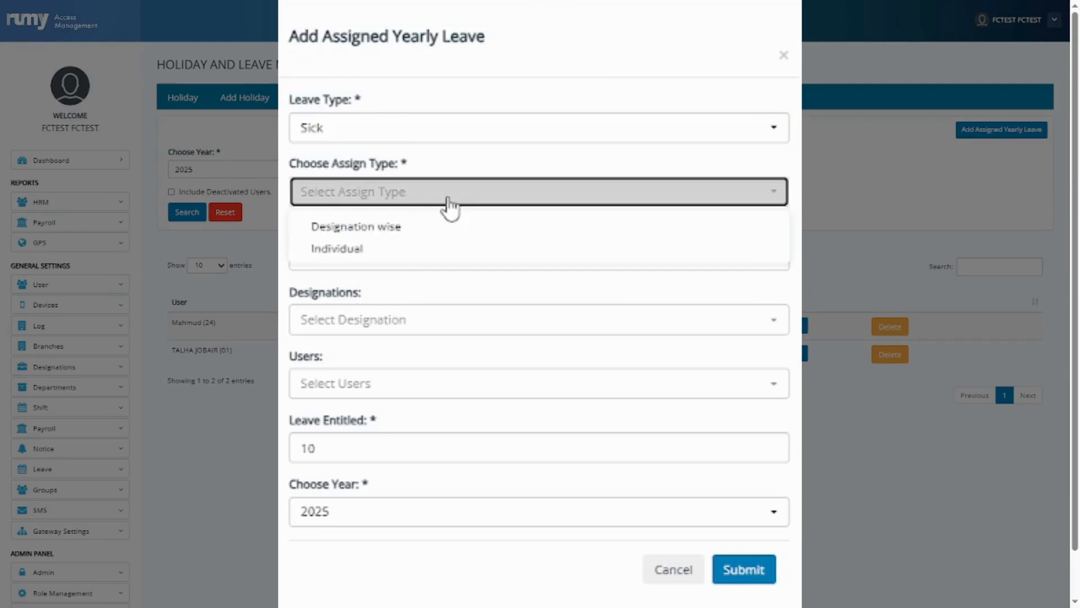
{"action": "left_click", "coordinate": [415, 254]}
{"action": "left_click", "coordinate": [372, 332]}
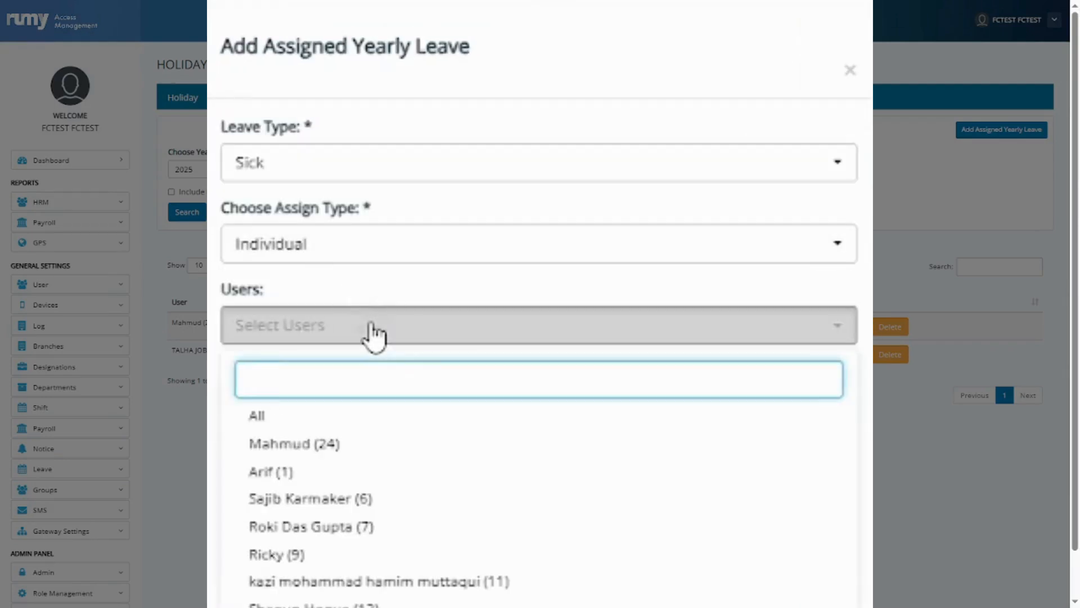
{"action": "left_click", "coordinate": [350, 445]}
{"action": "left_click", "coordinate": [310, 396]}
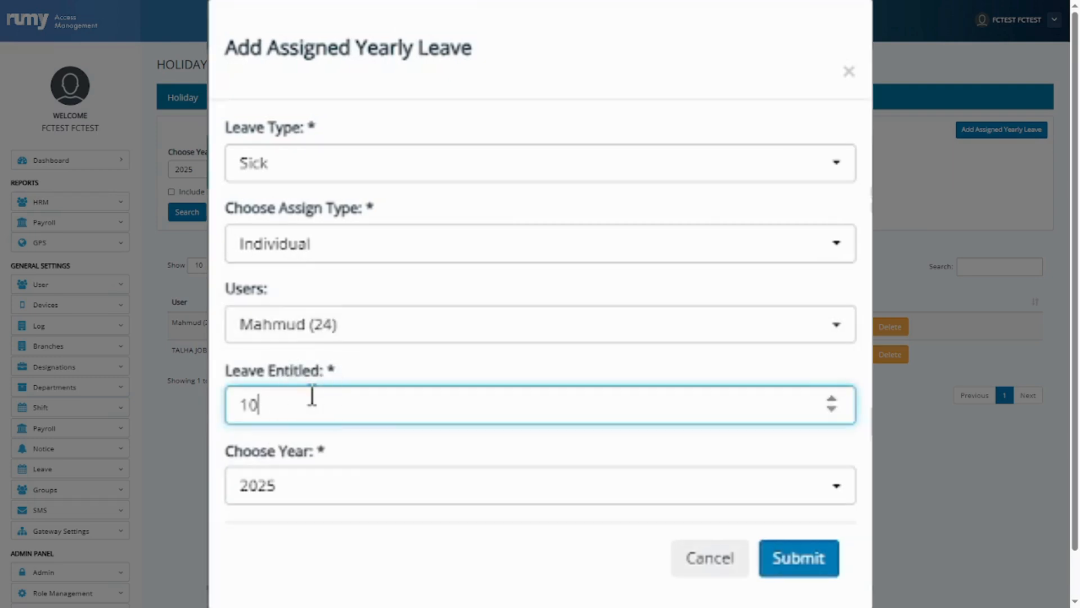
{"action": "left_click", "coordinate": [373, 494]}
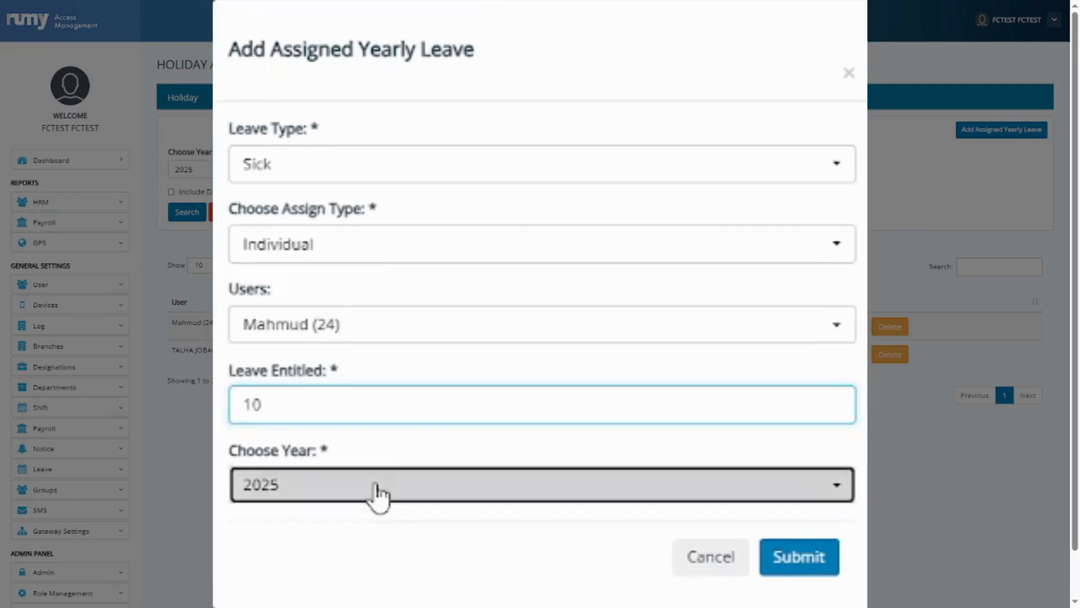
{"action": "left_click", "coordinate": [345, 556]}
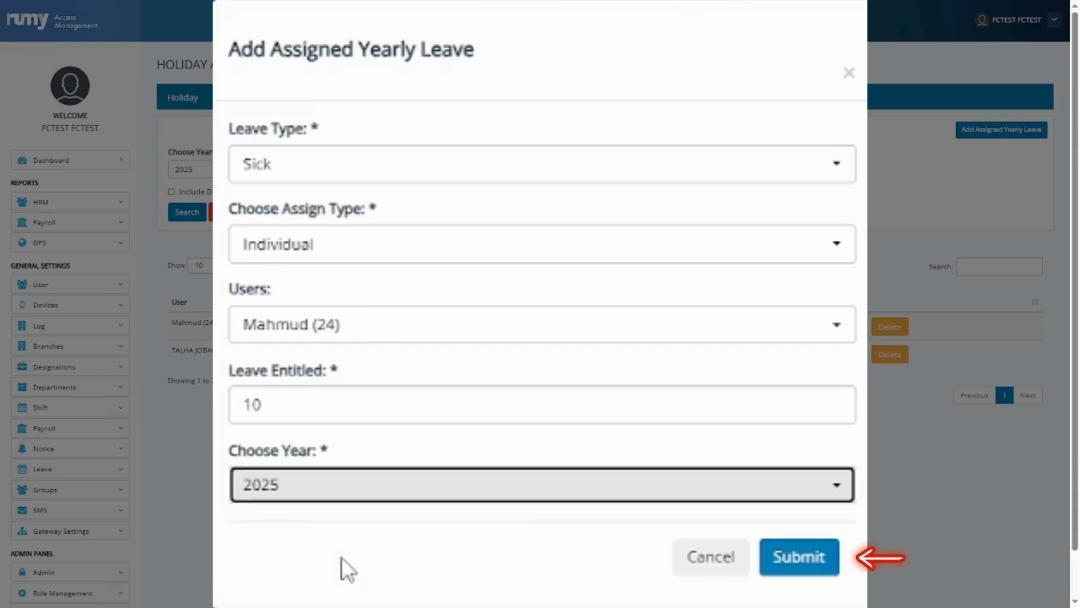
{"action": "left_click", "coordinate": [799, 558]}
{"action": "left_click", "coordinate": [600, 70]}
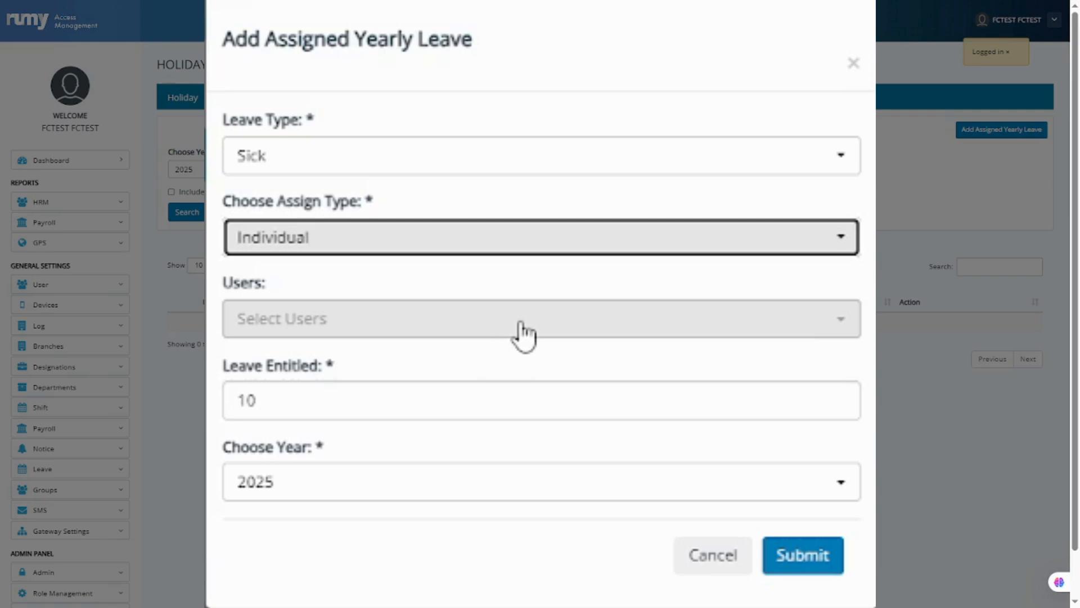
Assign the yearly Sick leave to all users and confirm the addition.
{"action": "left_click", "coordinate": [524, 335]}
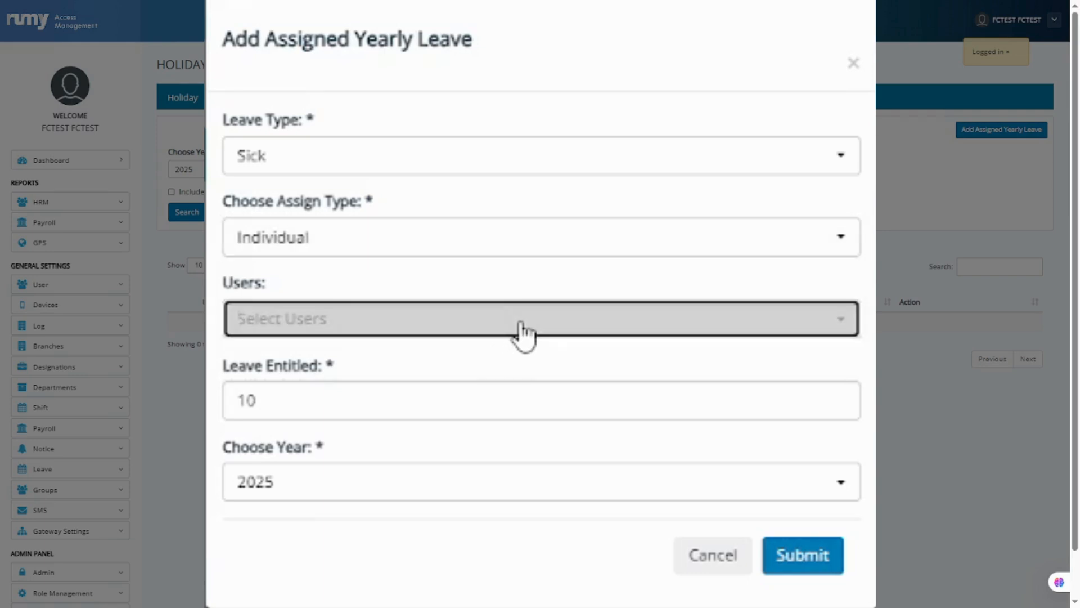
{"action": "left_click", "coordinate": [504, 415]}
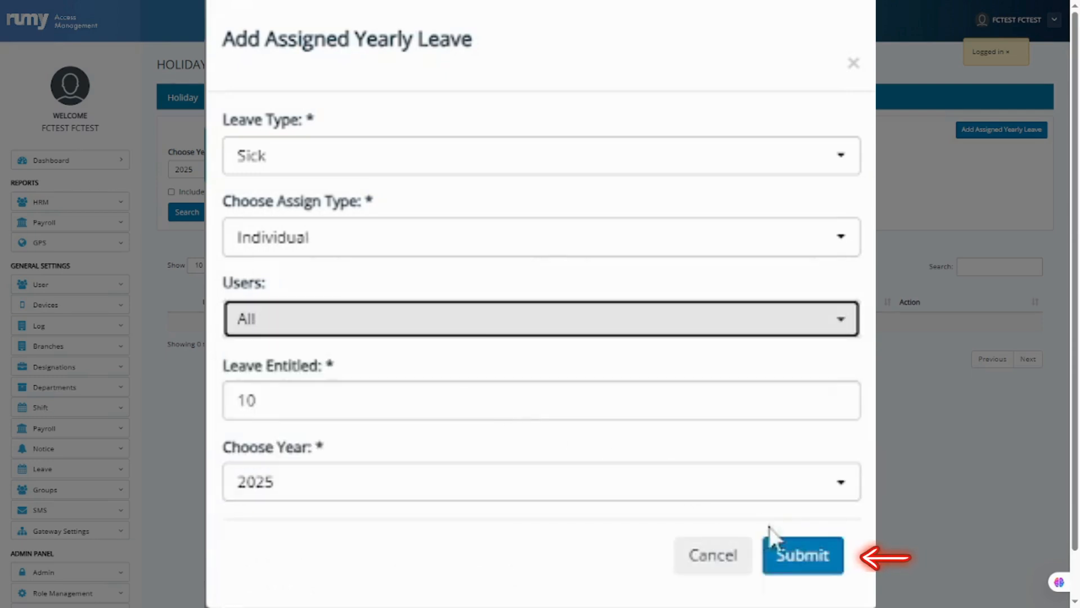
{"action": "left_click", "coordinate": [804, 557]}
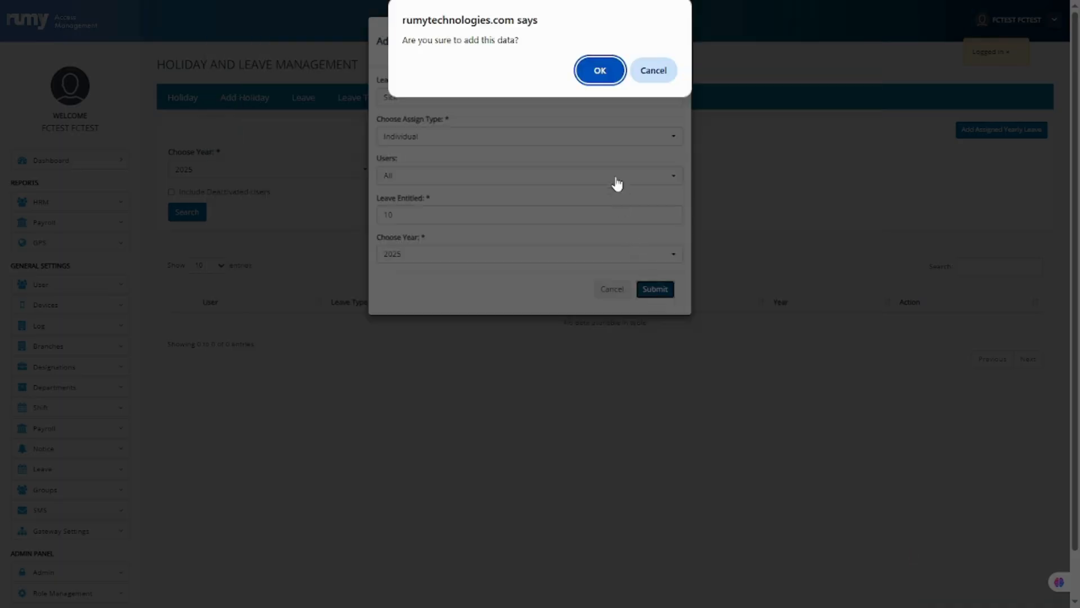
{"action": "left_click", "coordinate": [600, 69]}
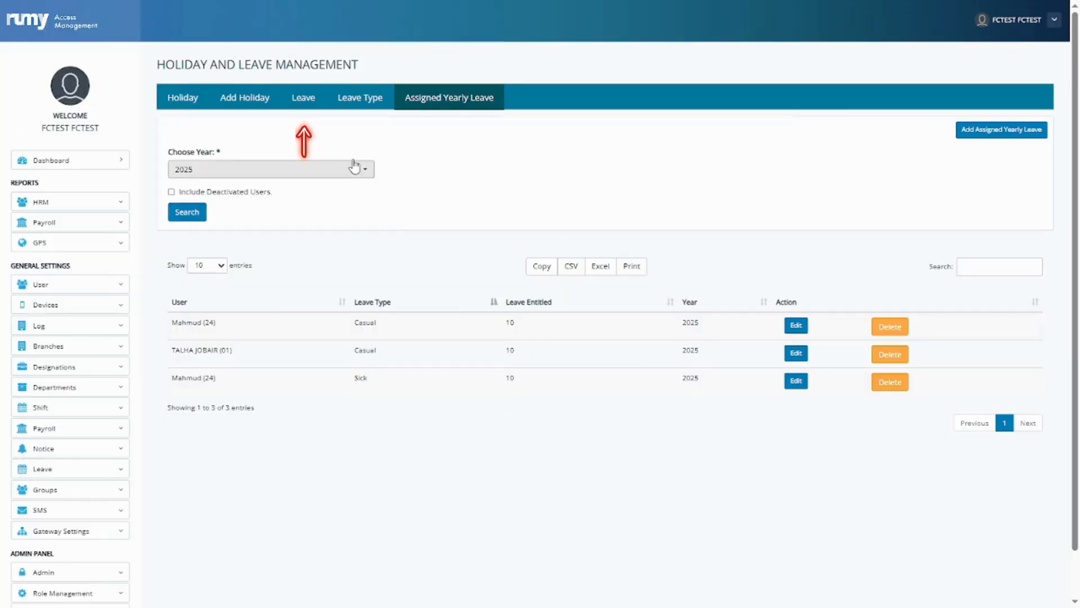
{"action": "left_click", "coordinate": [305, 100]}
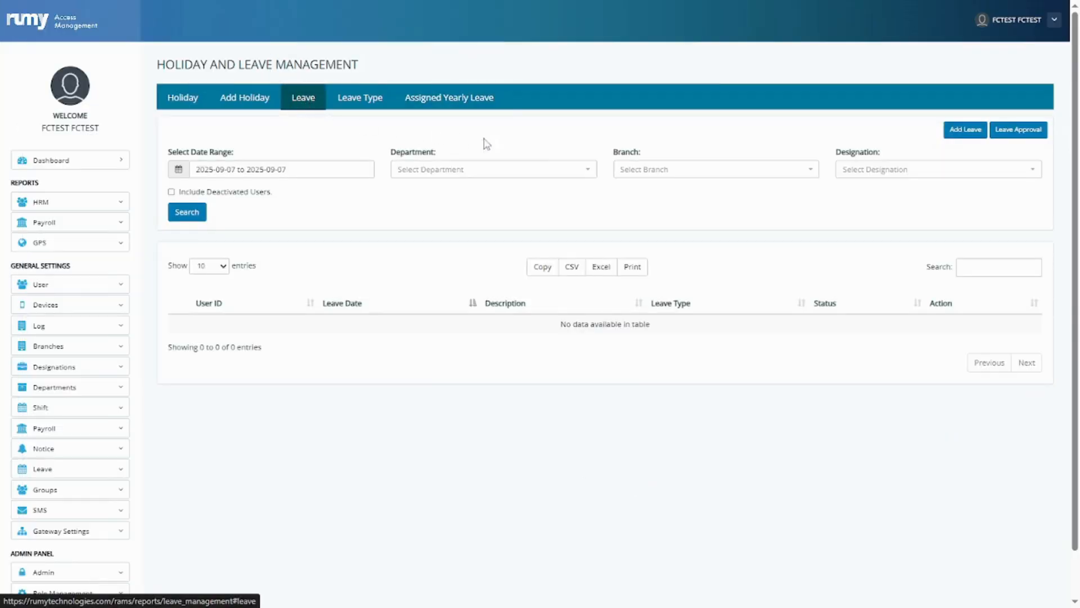
Start a new leave request, choosing the employee and the Sick leave type.
{"action": "left_click", "coordinate": [965, 131]}
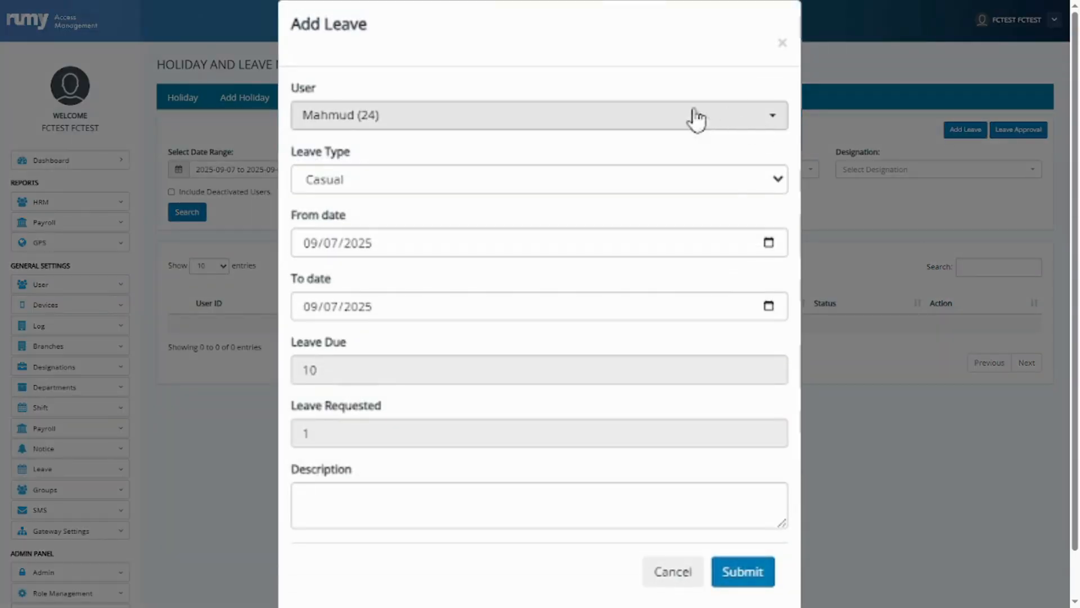
{"action": "left_click", "coordinate": [598, 129]}
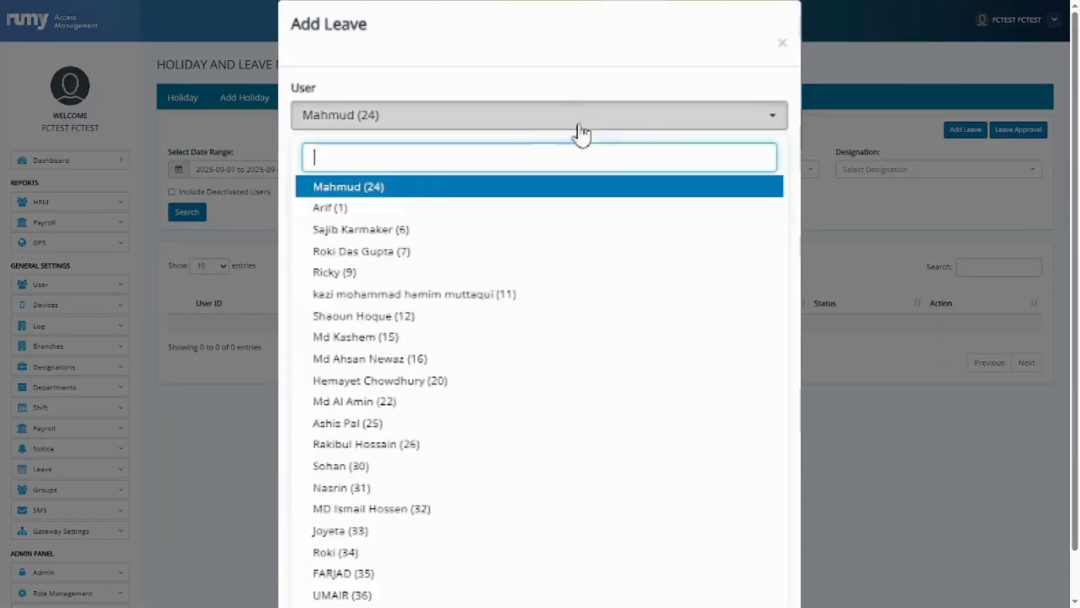
{"action": "left_click", "coordinate": [414, 188]}
{"action": "left_click", "coordinate": [436, 180]}
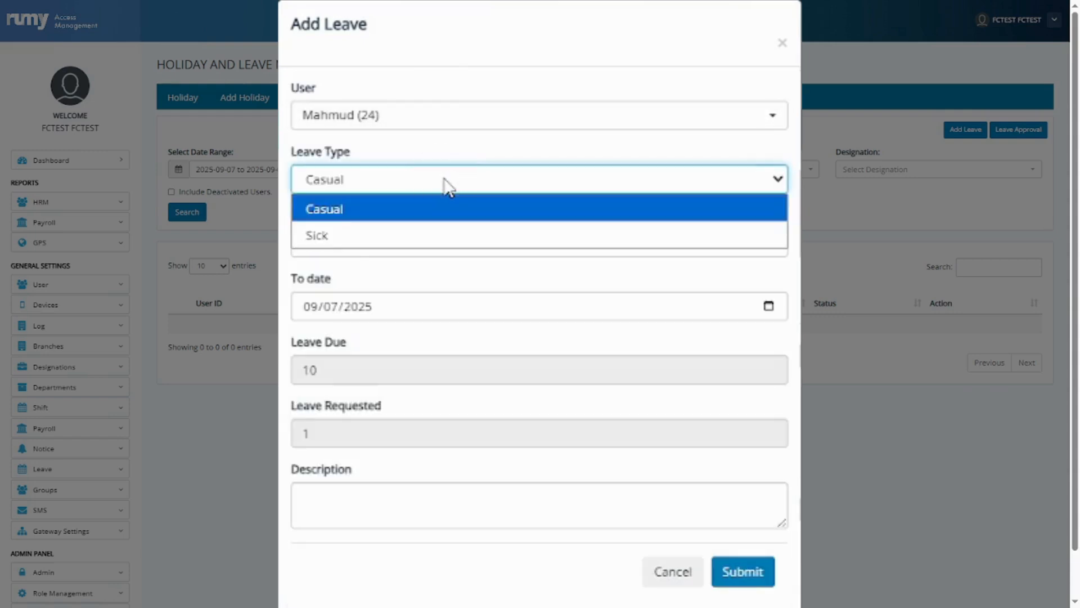
{"action": "left_click", "coordinate": [367, 214]}
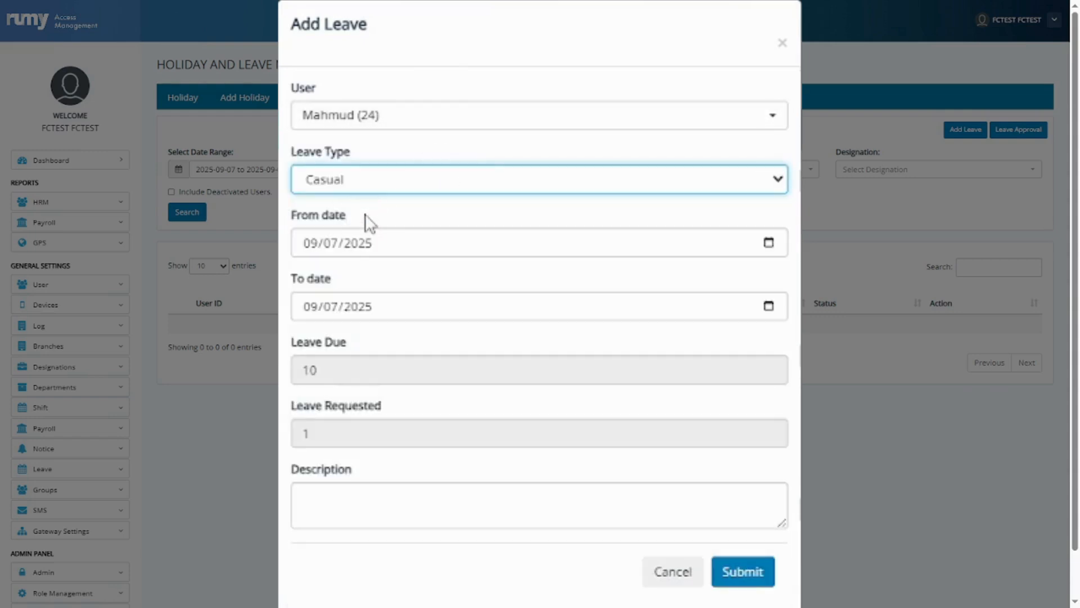
Set the leave from 09/07/2025 to 09/10/2025, describe it as 'leave for fever', and submit.
{"action": "left_click", "coordinate": [771, 243]}
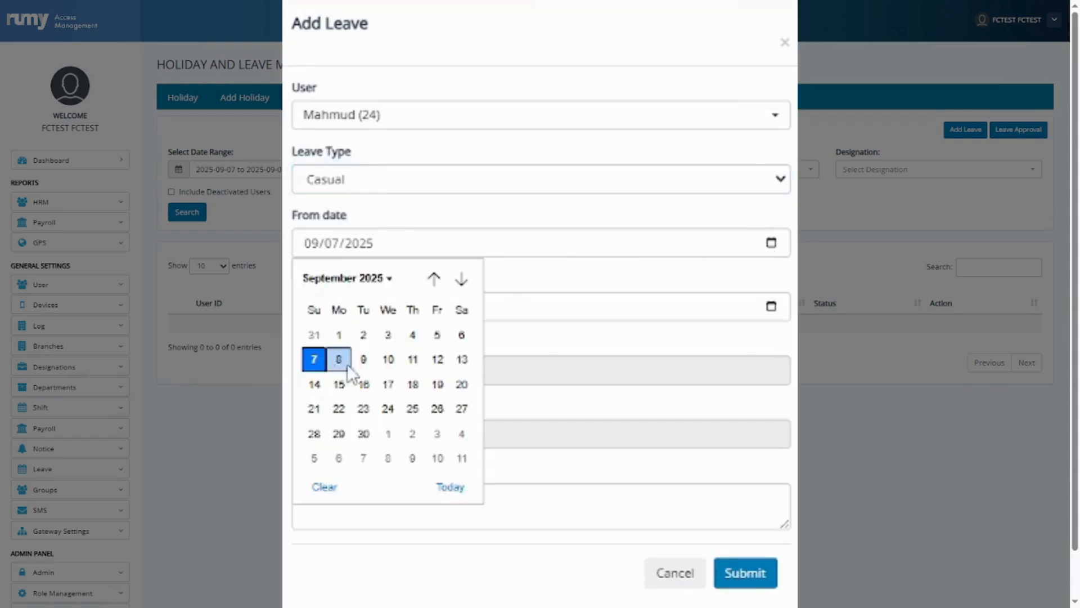
{"action": "left_click", "coordinate": [310, 363]}
{"action": "left_click", "coordinate": [771, 307]}
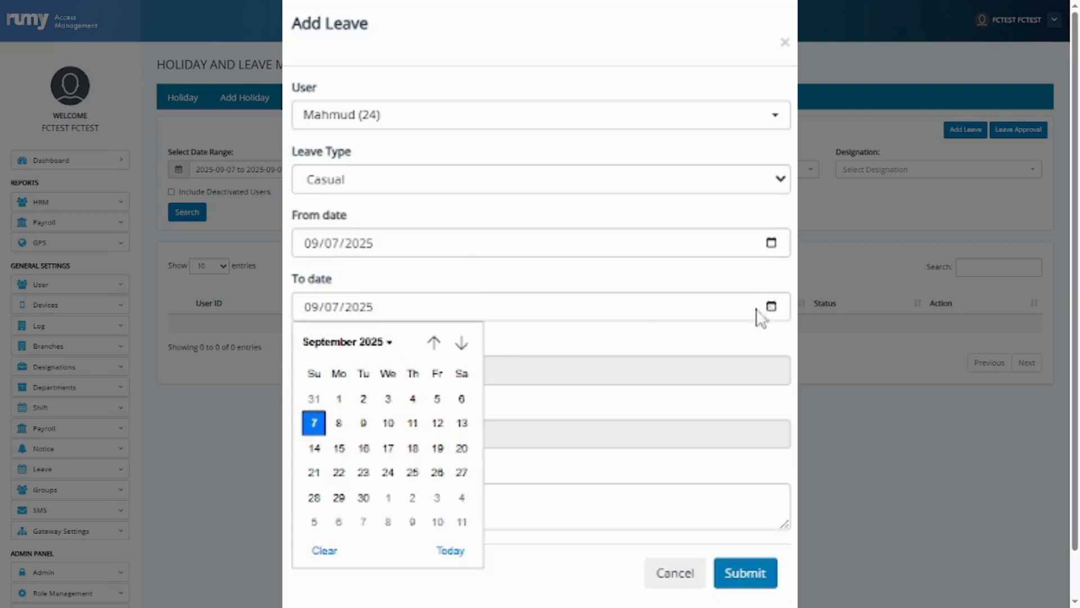
{"action": "left_click", "coordinate": [388, 423]}
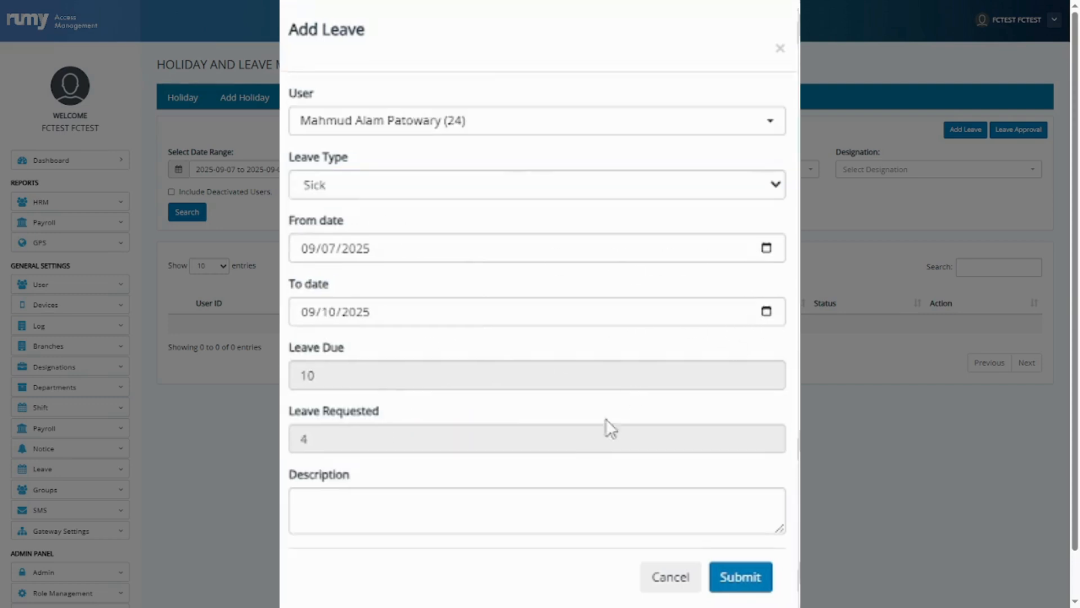
{"action": "left_click", "coordinate": [488, 493]}
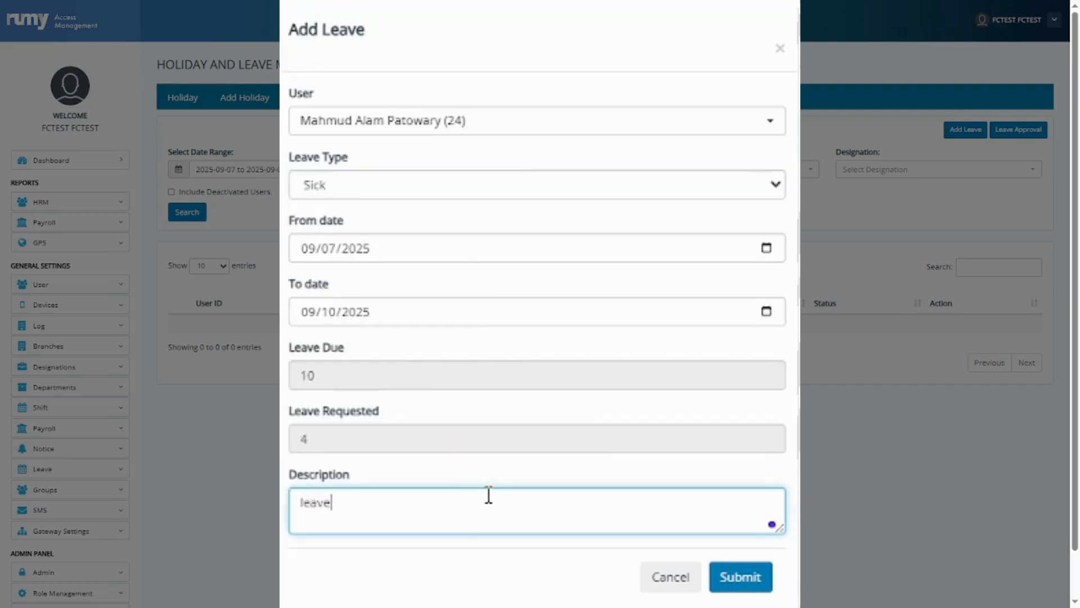
{"action": "type", "text": "leave for fever"}
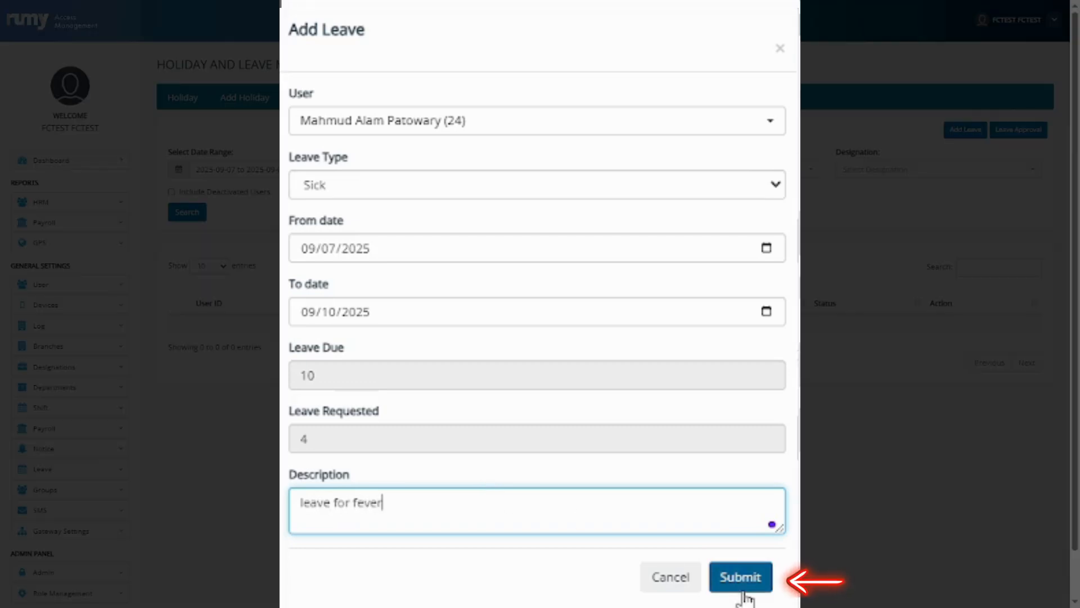
{"action": "left_click", "coordinate": [741, 588]}
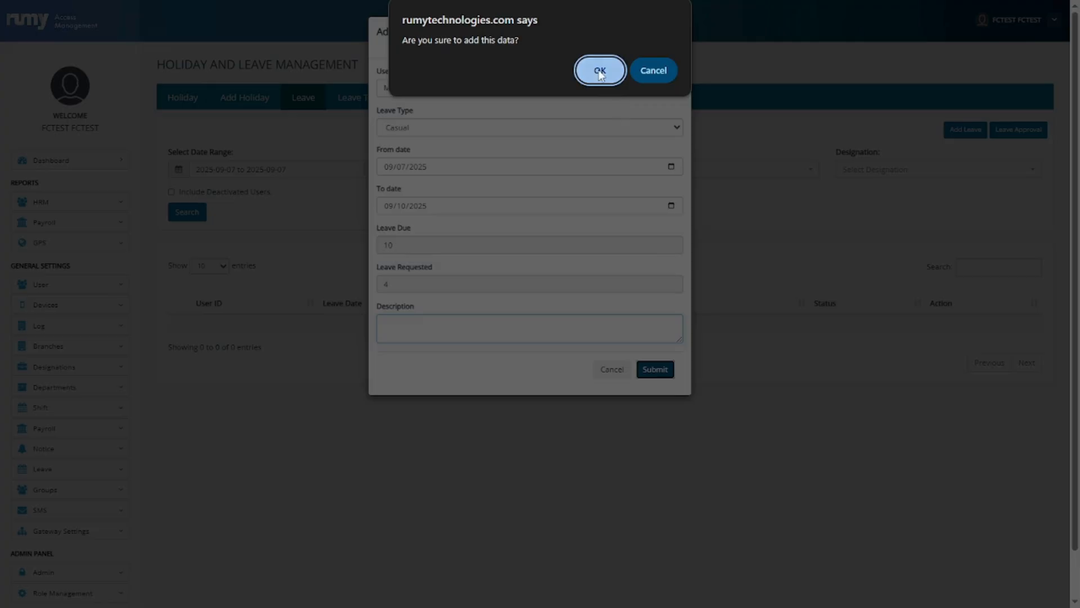
{"action": "left_click", "coordinate": [600, 71]}
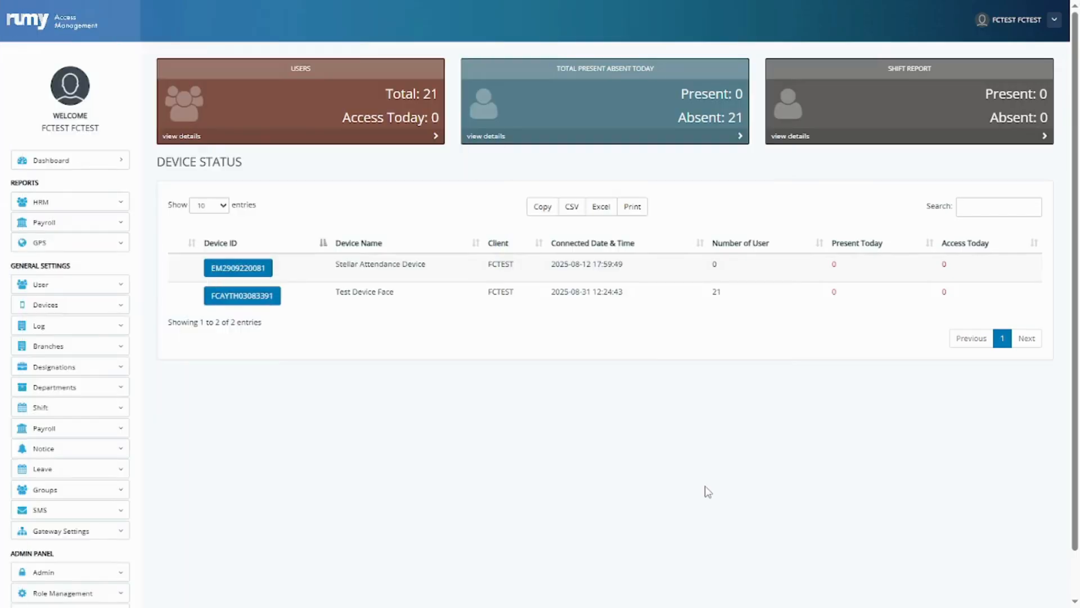
Filter the Leave List to one user for This Month (September 2025) and search.
{"action": "left_click", "coordinate": [45, 472]}
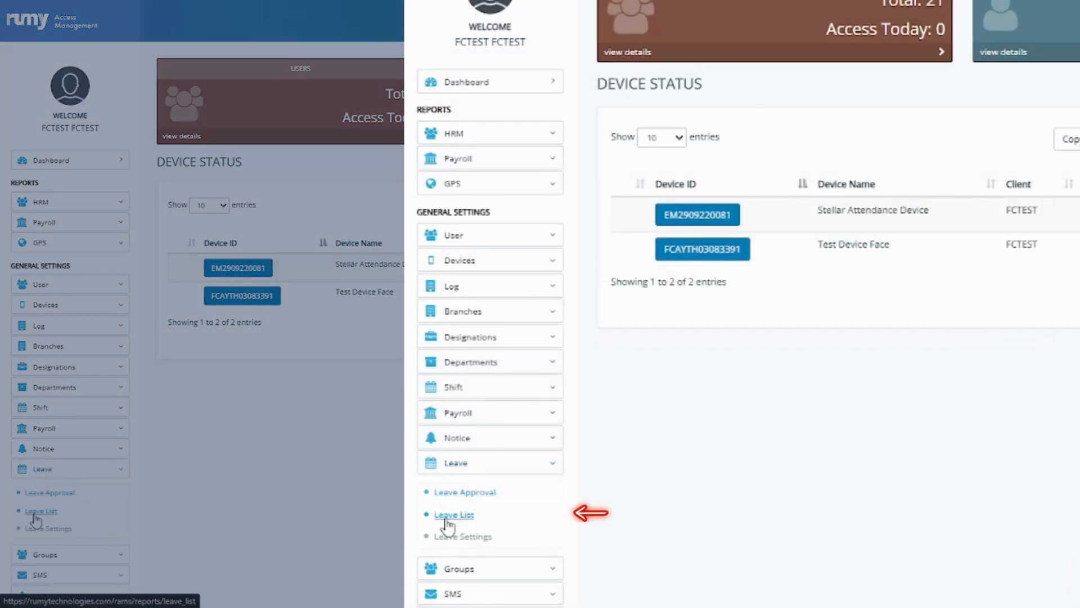
{"action": "left_click", "coordinate": [47, 476]}
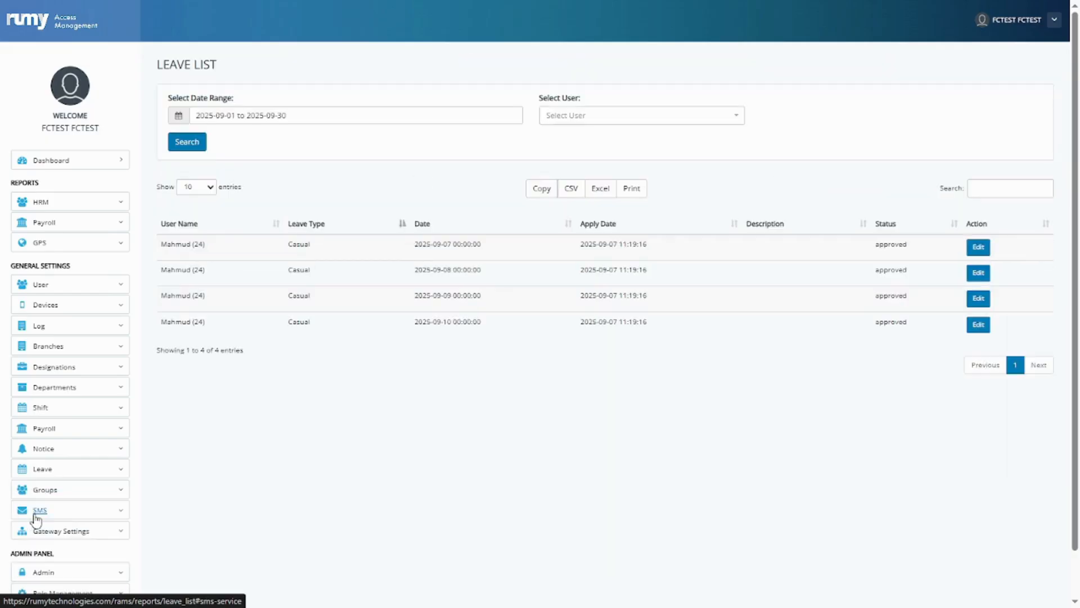
{"action": "left_click", "coordinate": [581, 116]}
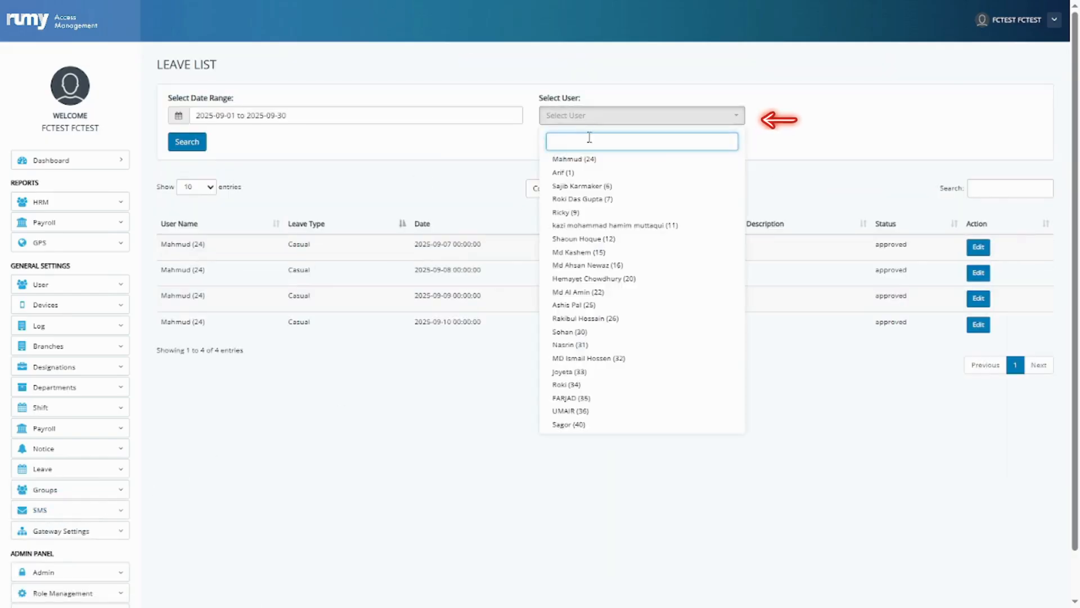
{"action": "left_click", "coordinate": [600, 163]}
{"action": "left_click", "coordinate": [257, 116]}
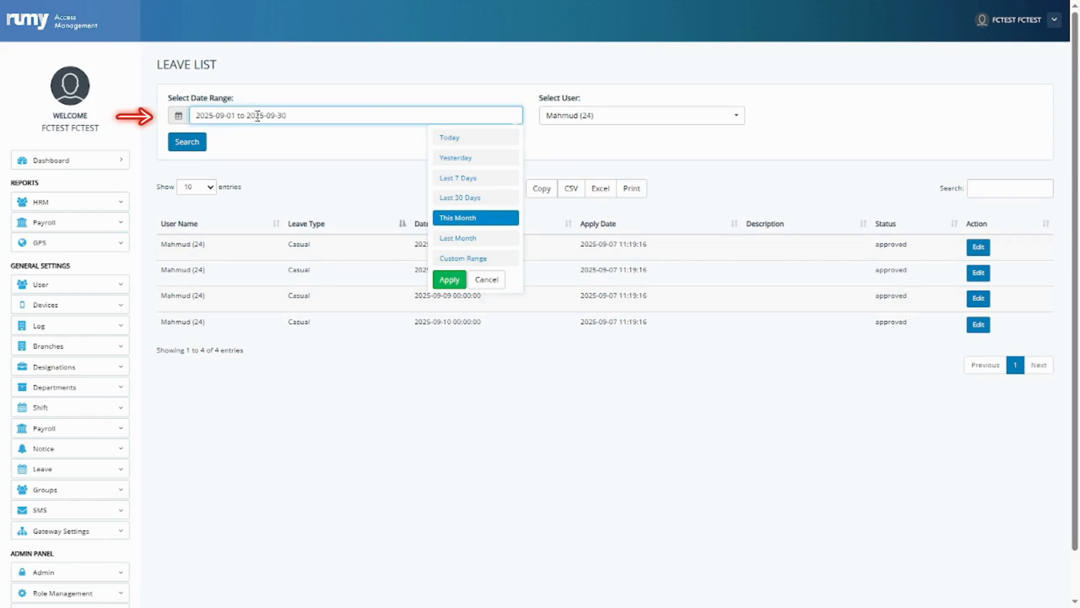
{"action": "left_click", "coordinate": [464, 221]}
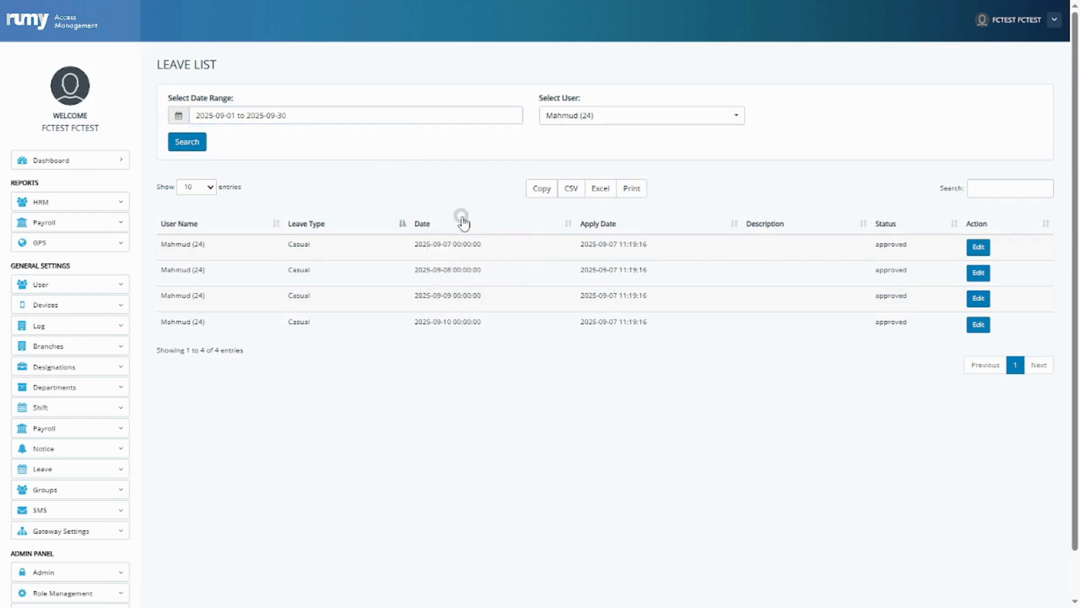
{"action": "left_click", "coordinate": [186, 142]}
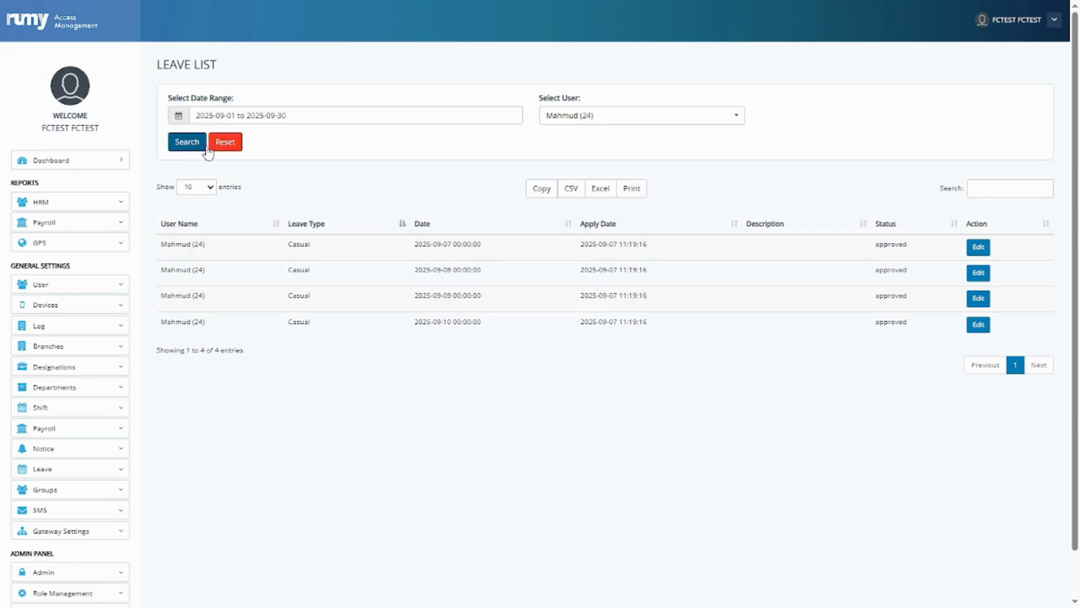